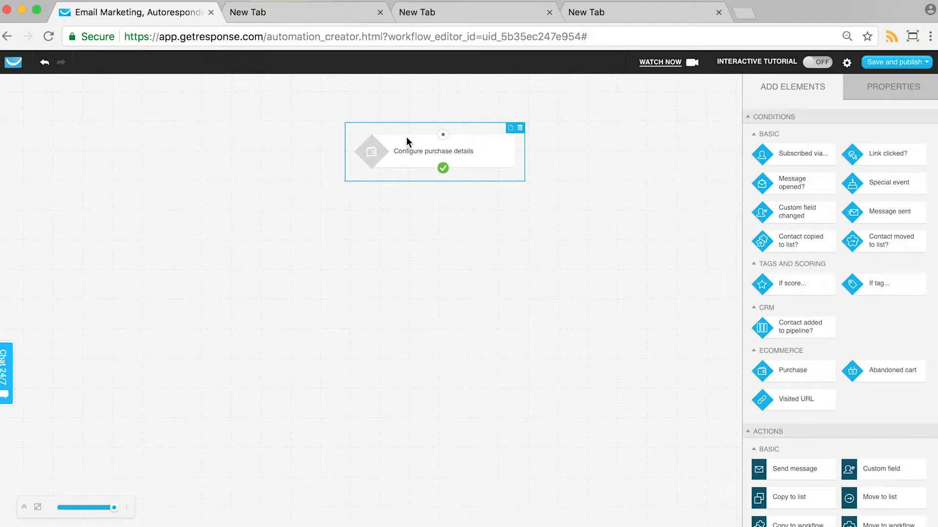
- Delete the existing Purchase element and place a new Purchase condition near the top of the workflow canvas
{"action": "left_click", "coordinate": [471, 157]}
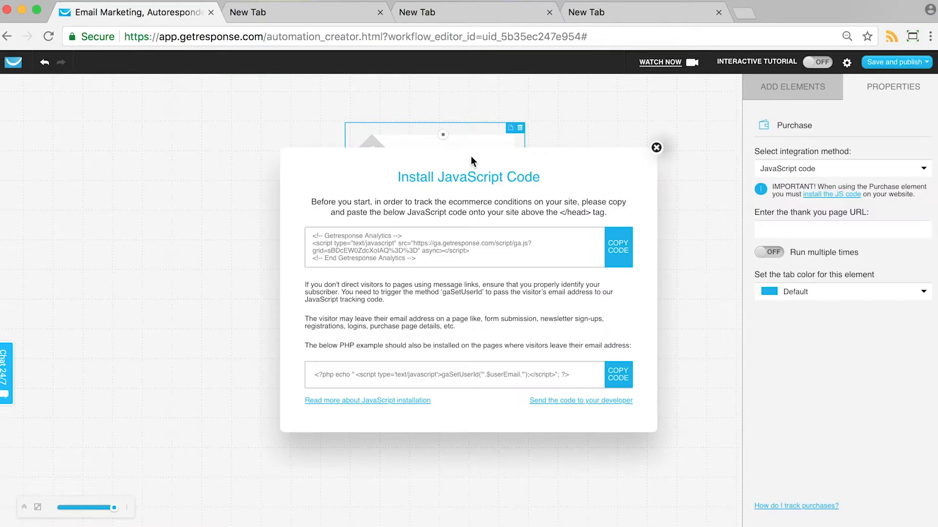
{"action": "left_click", "coordinate": [656, 148]}
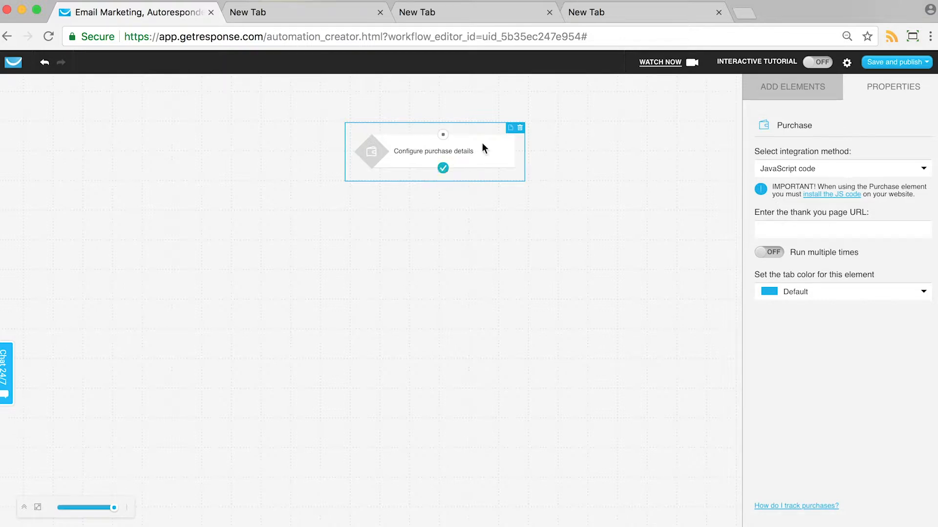
{"action": "left_click", "coordinate": [521, 129]}
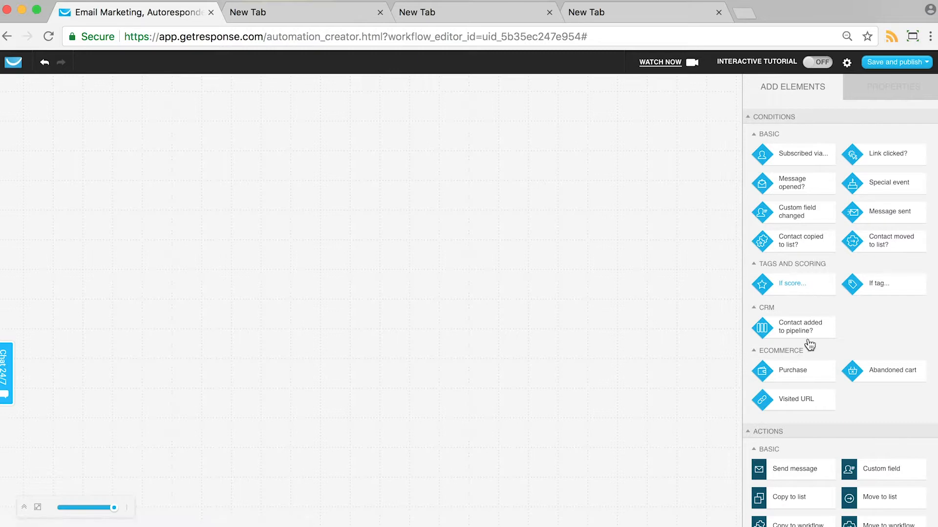
{"action": "left_click_drag", "start_coordinate": [800, 377], "coordinate": [485, 205]}
{"action": "left_click_drag", "start_coordinate": [463, 171], "coordinate": [436, 120]}
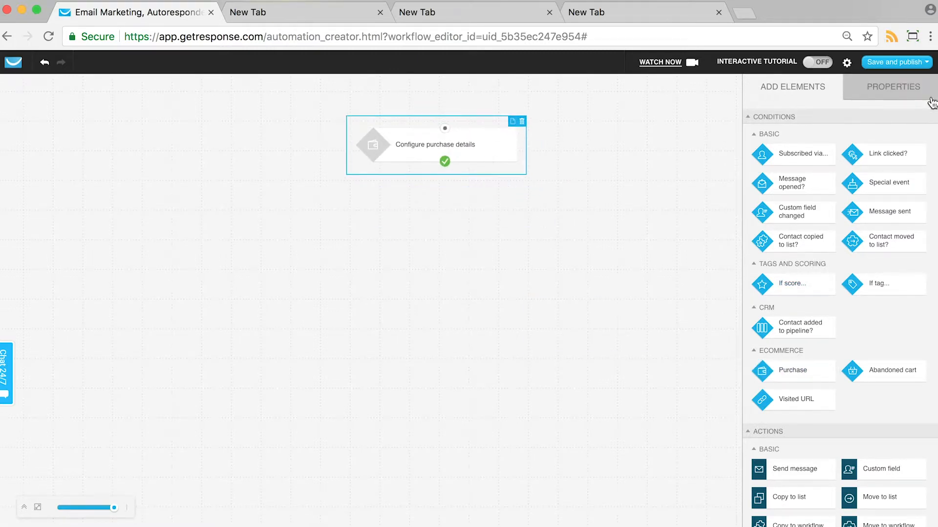
- Set the Purchase condition's integration method to API and apply it to purchases from the Chocolate Monster store
{"action": "left_click", "coordinate": [475, 144]}
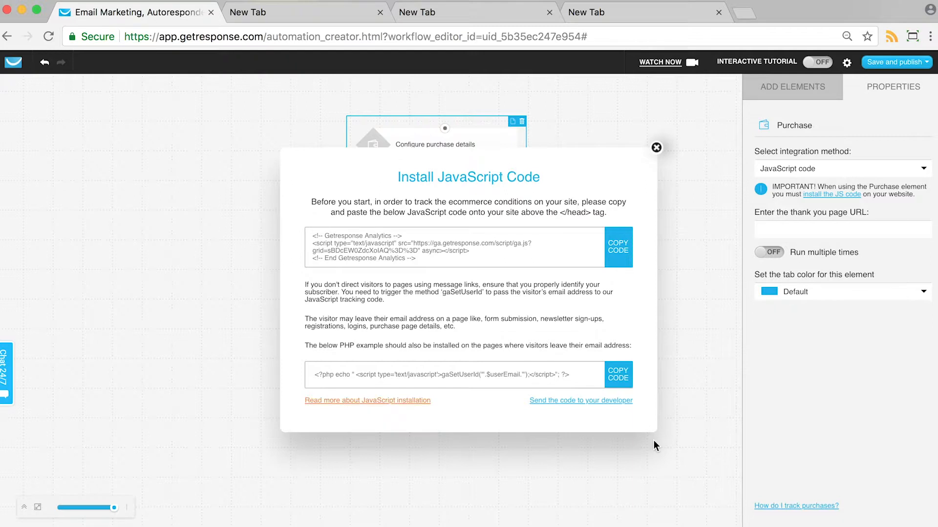
{"action": "left_click", "coordinate": [655, 147]}
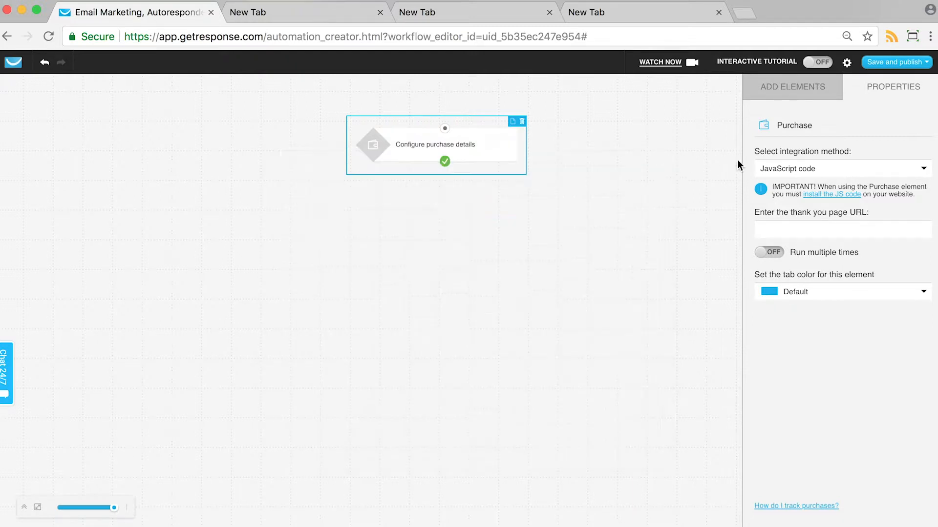
{"action": "left_click", "coordinate": [818, 172]}
{"action": "left_click", "coordinate": [769, 200]}
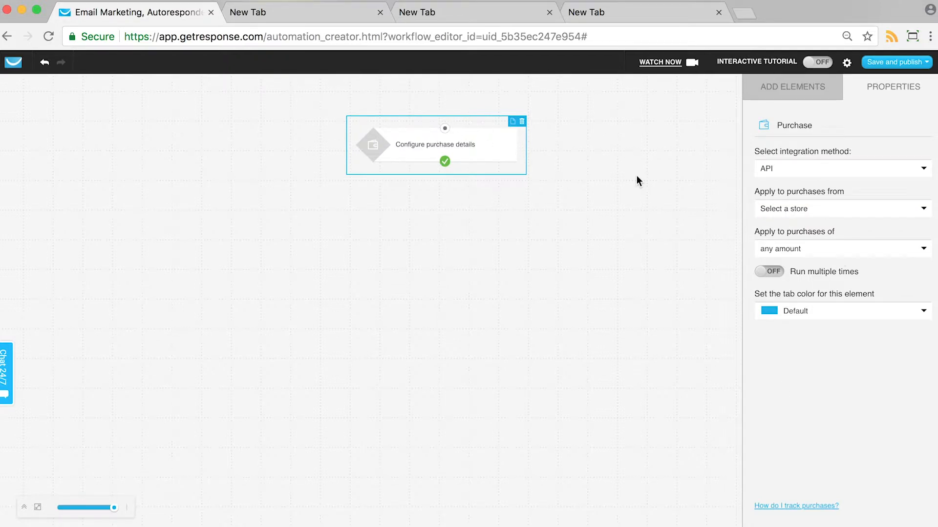
{"action": "left_click", "coordinate": [774, 213]}
{"action": "left_click", "coordinate": [791, 255]}
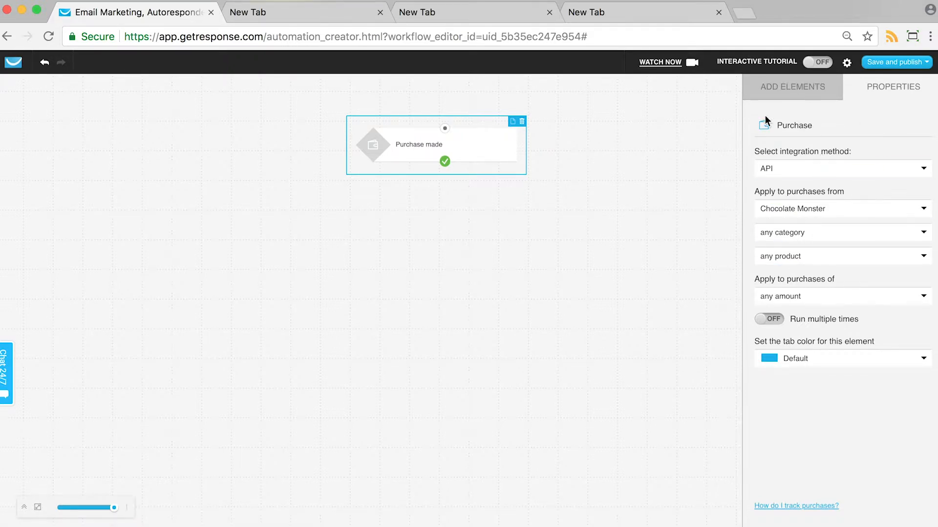
- Try connecting a Send message action below the Purchase condition, and delete that action
{"action": "left_click", "coordinate": [771, 93]}
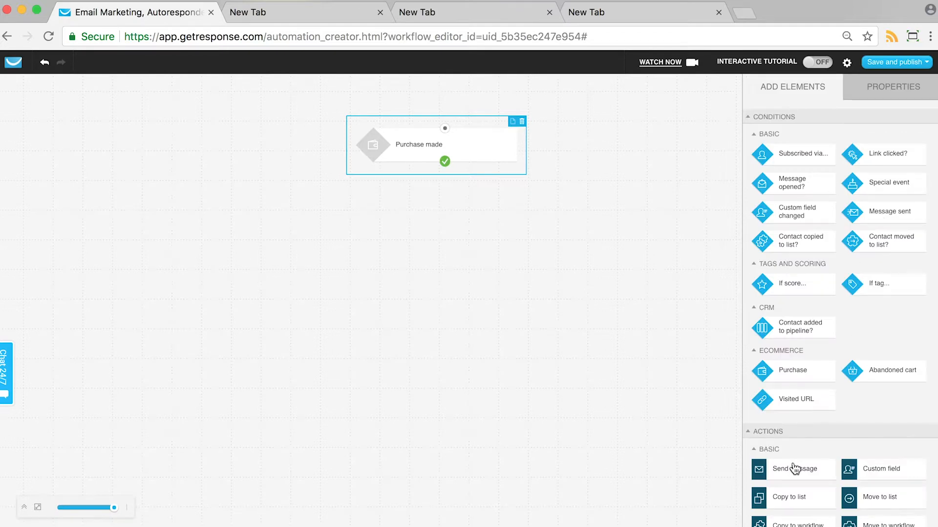
{"action": "left_click_drag", "start_coordinate": [796, 469], "coordinate": [477, 257]}
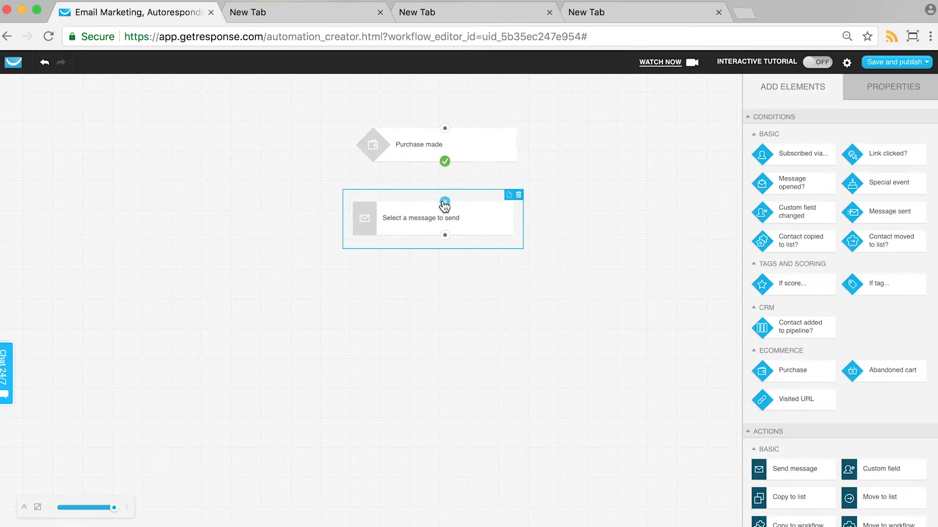
{"action": "left_click_drag", "start_coordinate": [444, 202], "coordinate": [447, 172]}
{"action": "left_click", "coordinate": [494, 218]}
{"action": "left_click", "coordinate": [520, 196]}
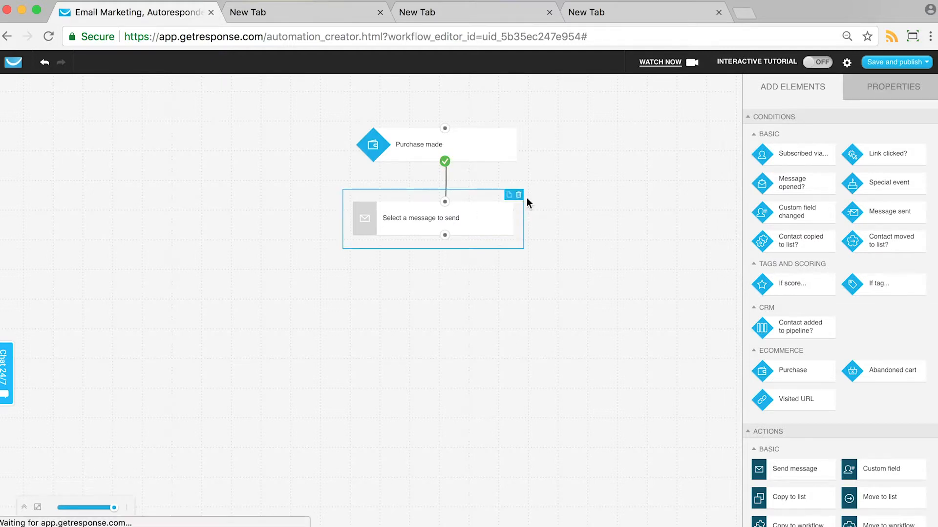
- Limit the Purchase condition to any category, with Chocolate candy bar as both the product and its variant
{"action": "left_click", "coordinate": [488, 144]}
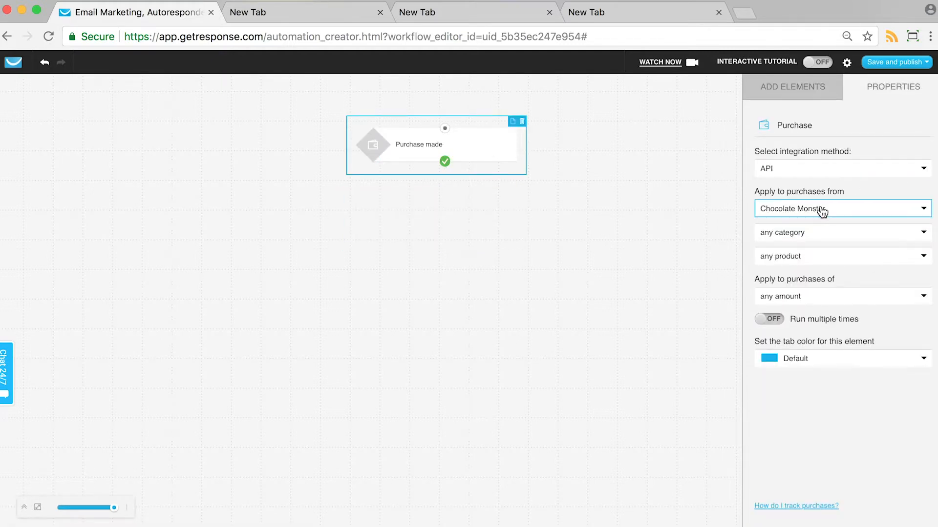
{"action": "left_click", "coordinate": [809, 237]}
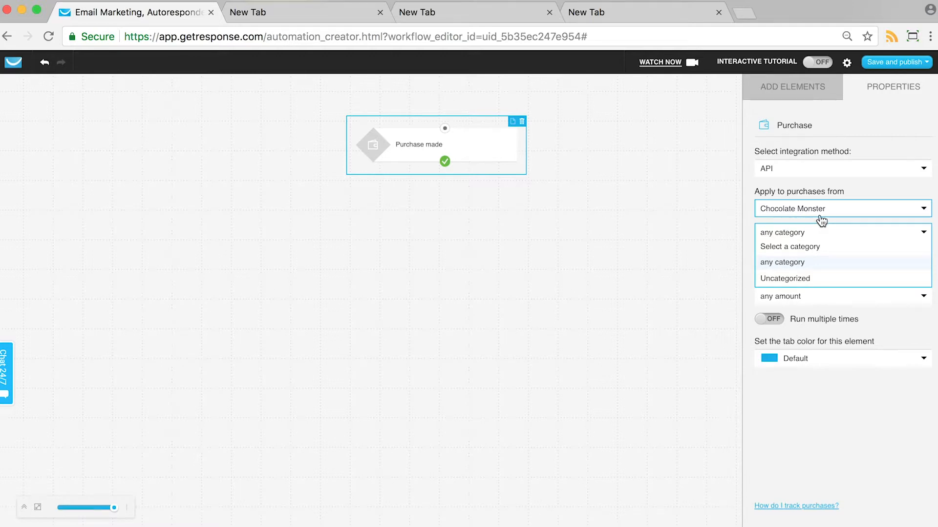
{"action": "left_click", "coordinate": [782, 267]}
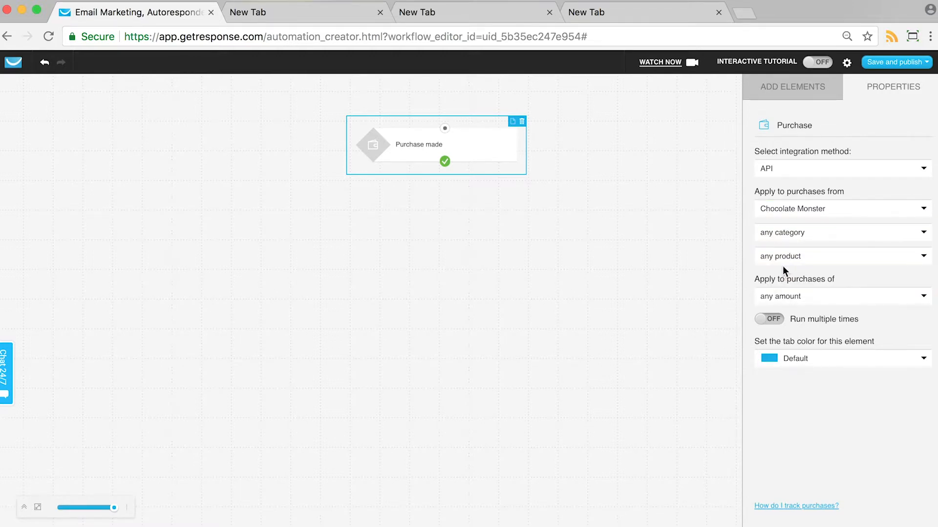
{"action": "left_click", "coordinate": [822, 258]}
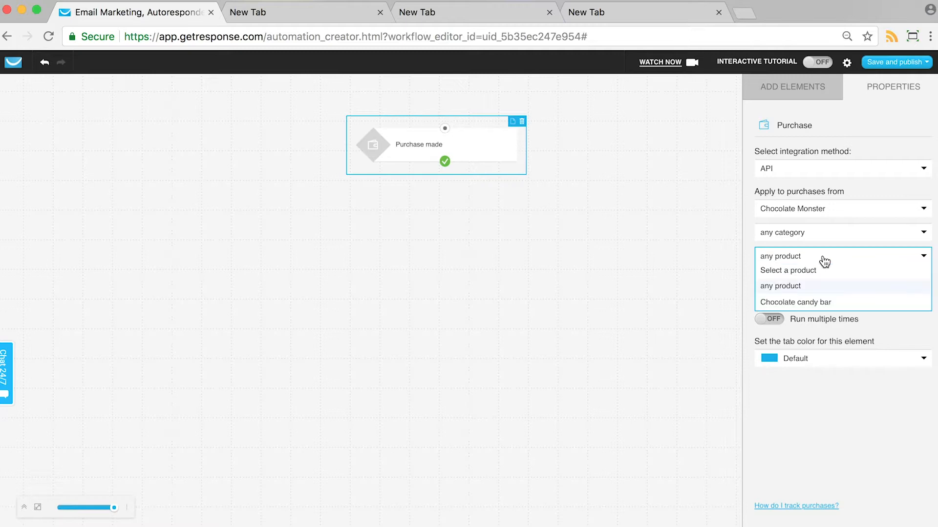
{"action": "left_click", "coordinate": [814, 303]}
{"action": "left_click", "coordinate": [803, 280]}
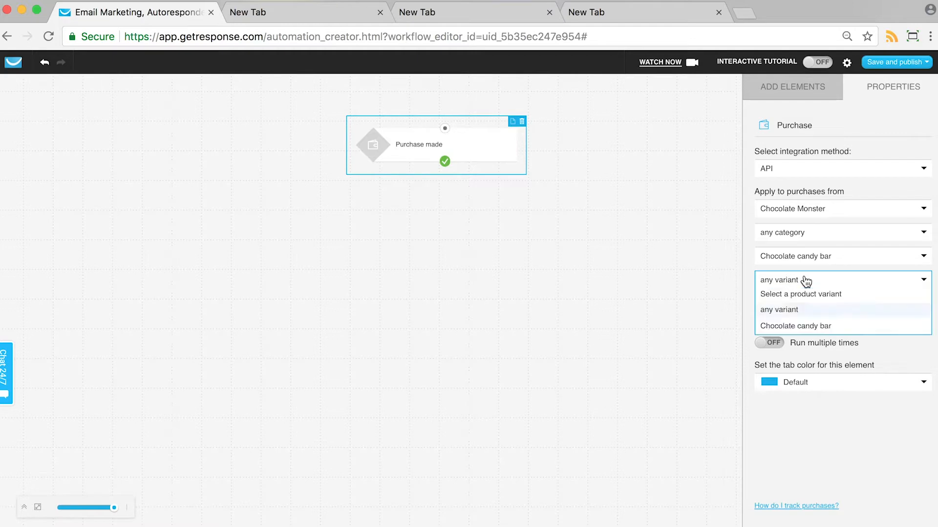
{"action": "left_click", "coordinate": [805, 328]}
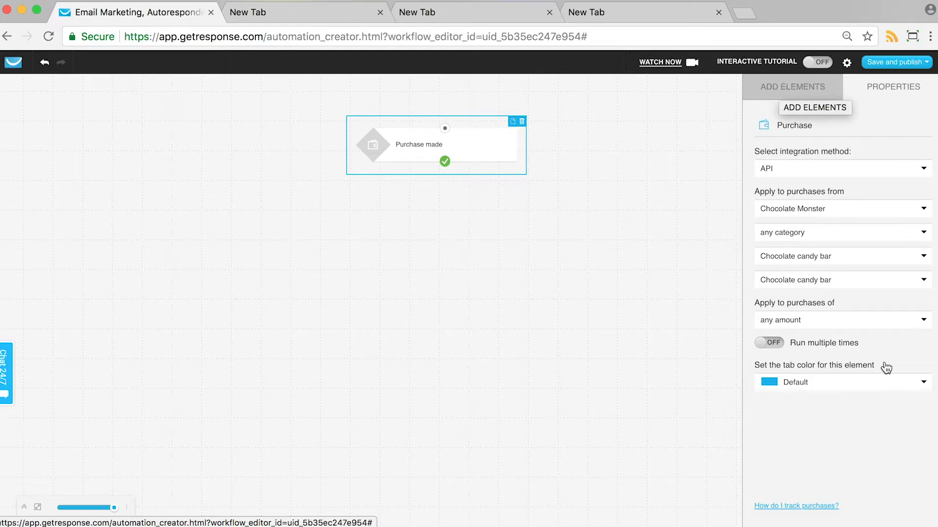
- Apply the Purchase condition to a specific amount and reset its product and category to the unselected options
{"action": "left_click", "coordinate": [839, 325]}
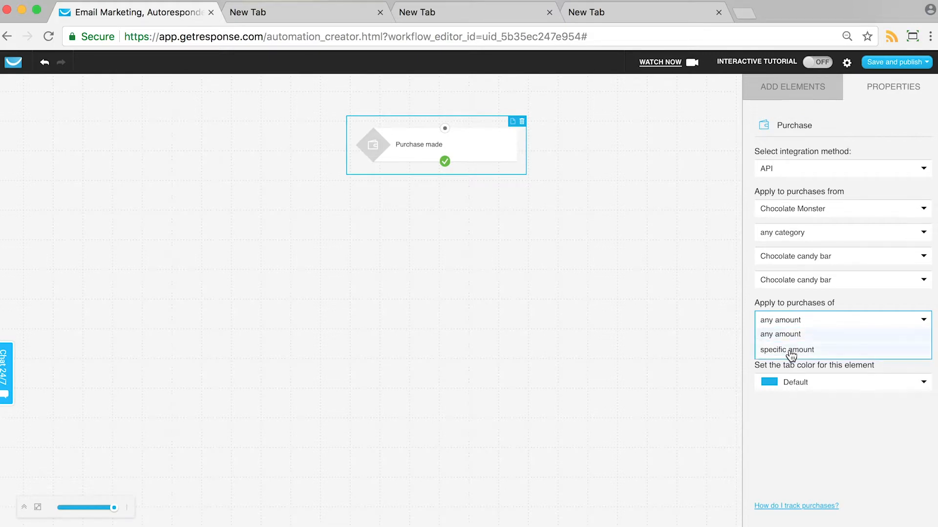
{"action": "left_click", "coordinate": [789, 351]}
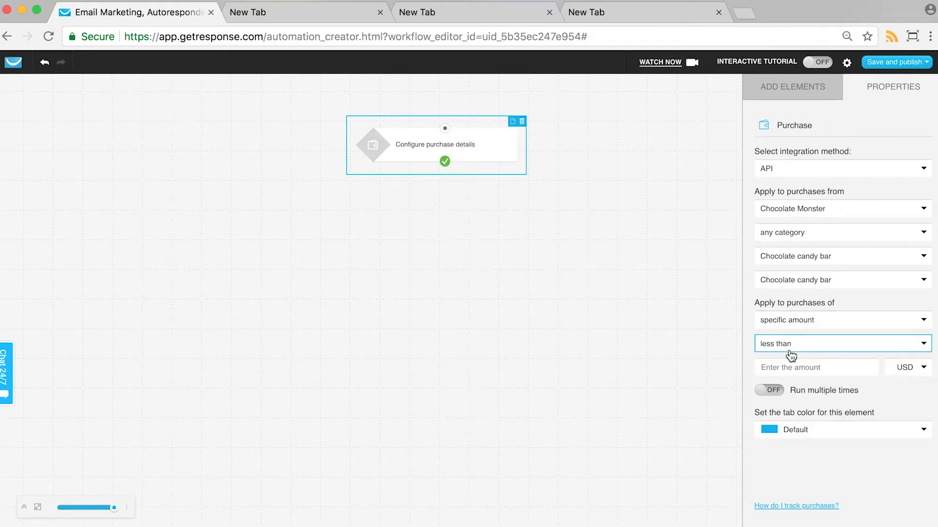
{"action": "left_click", "coordinate": [812, 259]}
{"action": "left_click", "coordinate": [797, 270]}
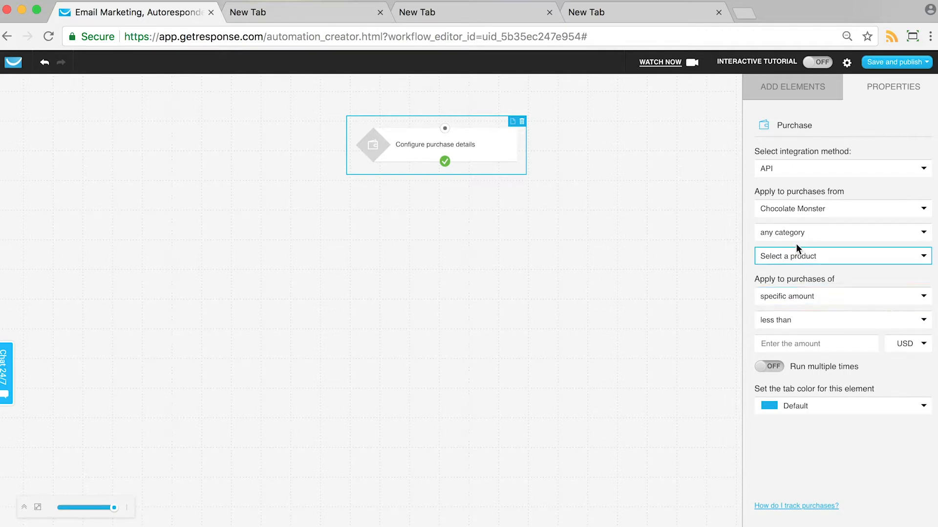
{"action": "left_click", "coordinate": [787, 233]}
{"action": "left_click", "coordinate": [780, 247]}
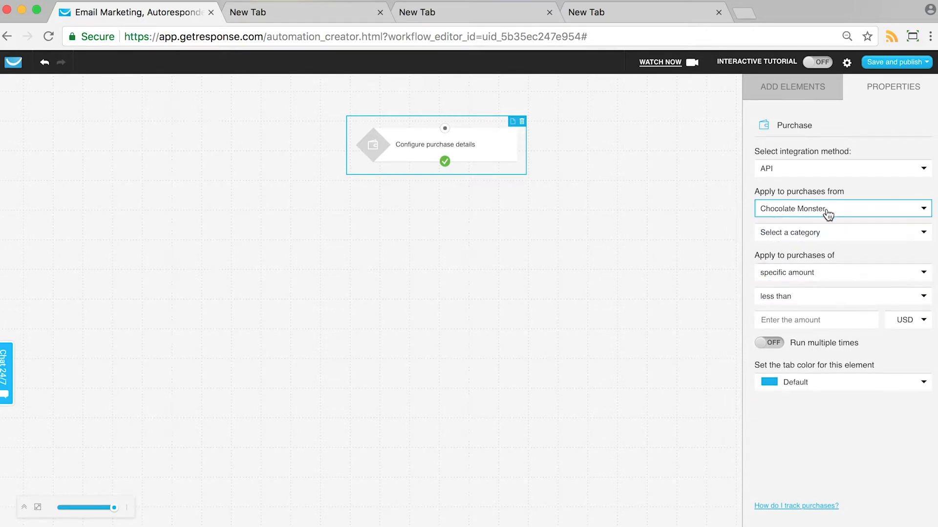
- Set the specific purchase amount to greater than 200, with USD as the currency
{"action": "left_click", "coordinate": [795, 296]}
{"action": "left_click", "coordinate": [794, 327]}
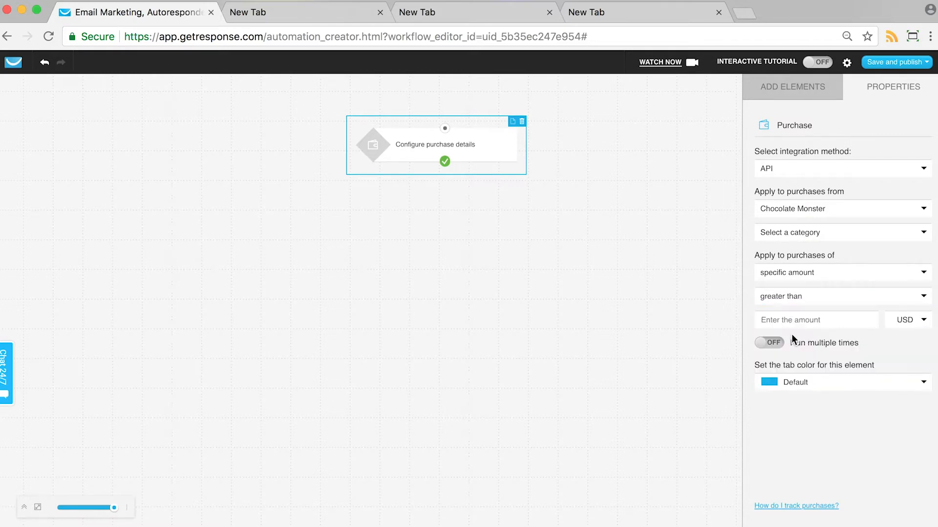
{"action": "left_click", "coordinate": [796, 322]}
{"action": "type", "text": "200"}
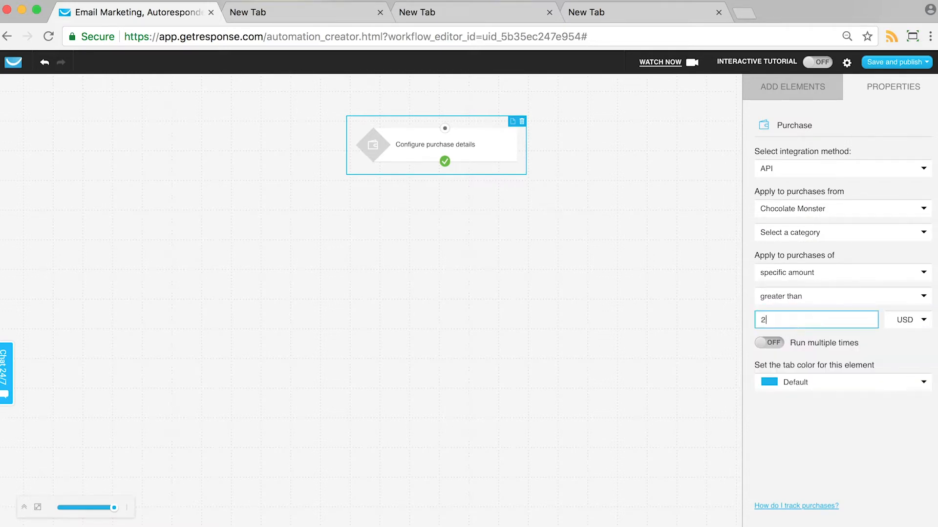
{"action": "left_click", "coordinate": [923, 322]}
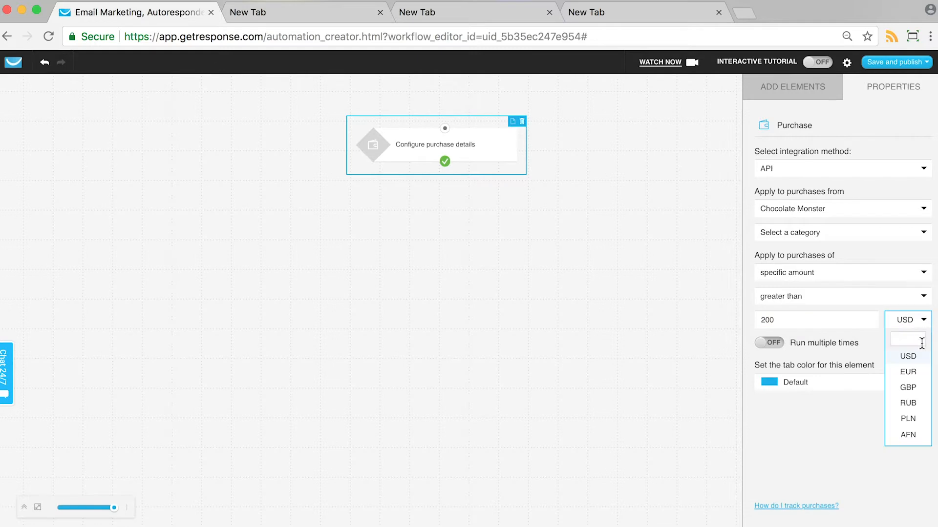
{"action": "left_click", "coordinate": [872, 338]}
- Clear the amount value in the Purchase condition's properties
{"action": "left_click", "coordinate": [778, 102]}
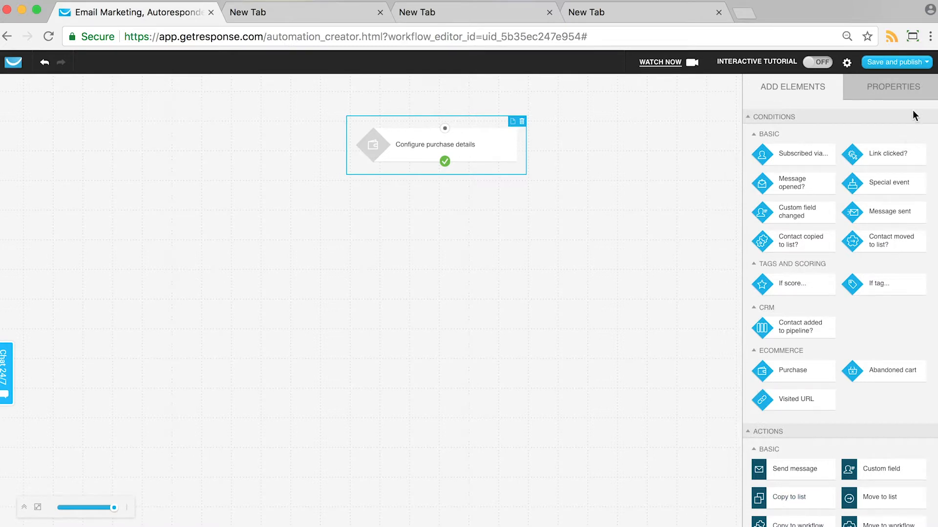
{"action": "left_click", "coordinate": [905, 91]}
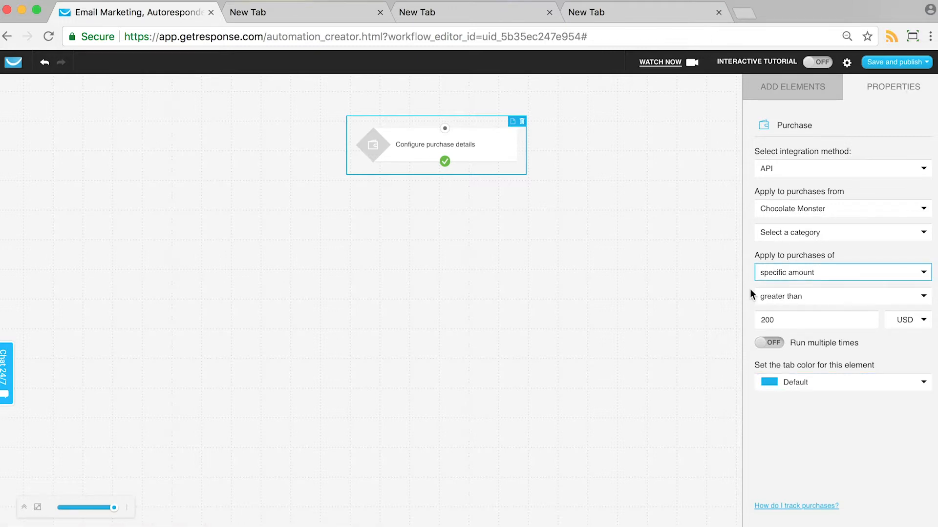
{"action": "left_click", "coordinate": [793, 323]}
{"action": "key", "text": "BackSpace"}
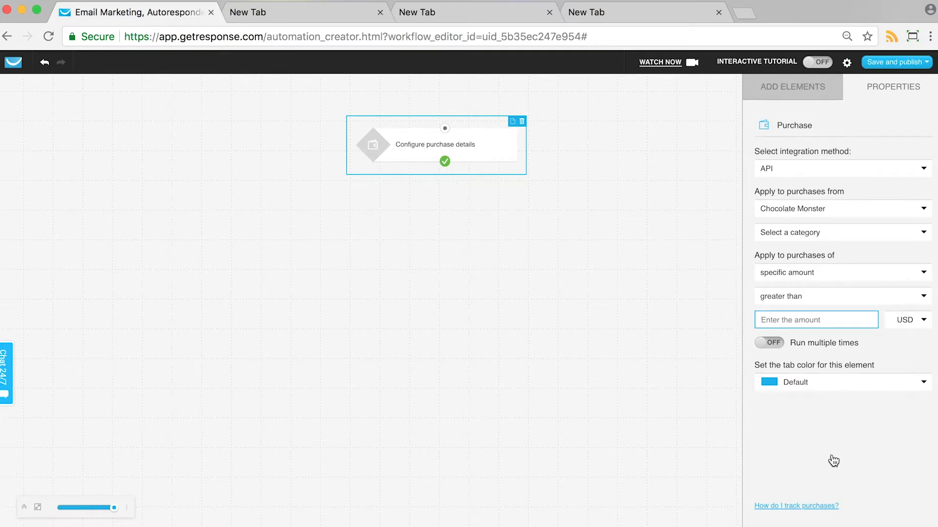
- Apply the condition to purchases of any amount, and switch Run multiple times on and back off
{"action": "left_click", "coordinate": [781, 347]}
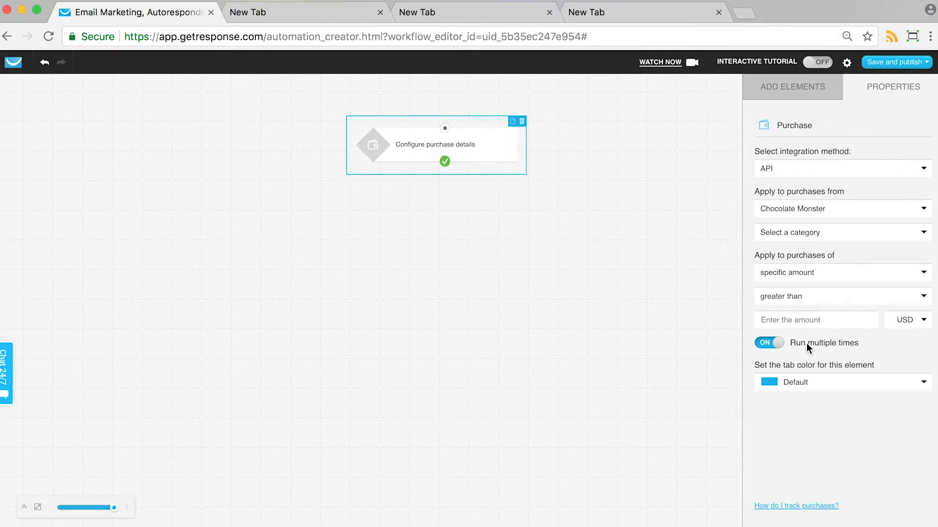
{"action": "left_click", "coordinate": [815, 282]}
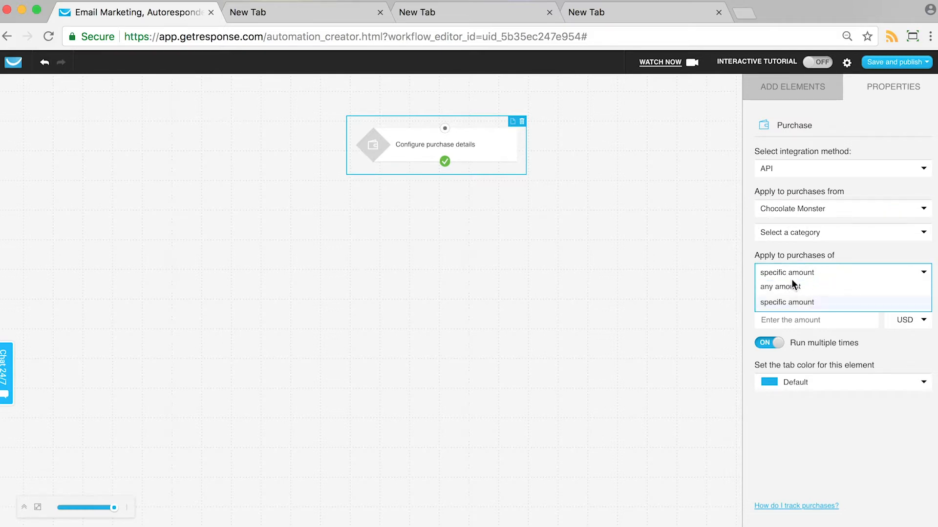
{"action": "left_click", "coordinate": [782, 285]}
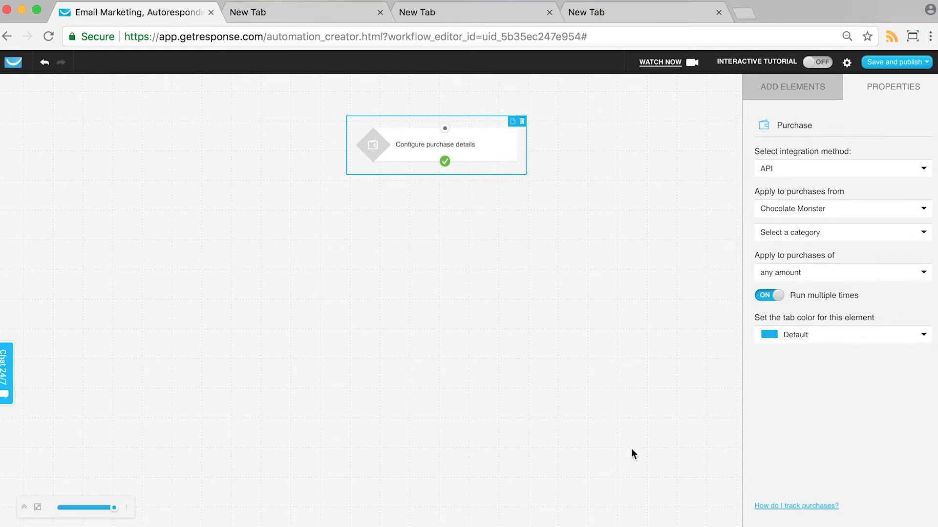
{"action": "left_click", "coordinate": [768, 296]}
{"action": "left_click", "coordinate": [803, 172]}
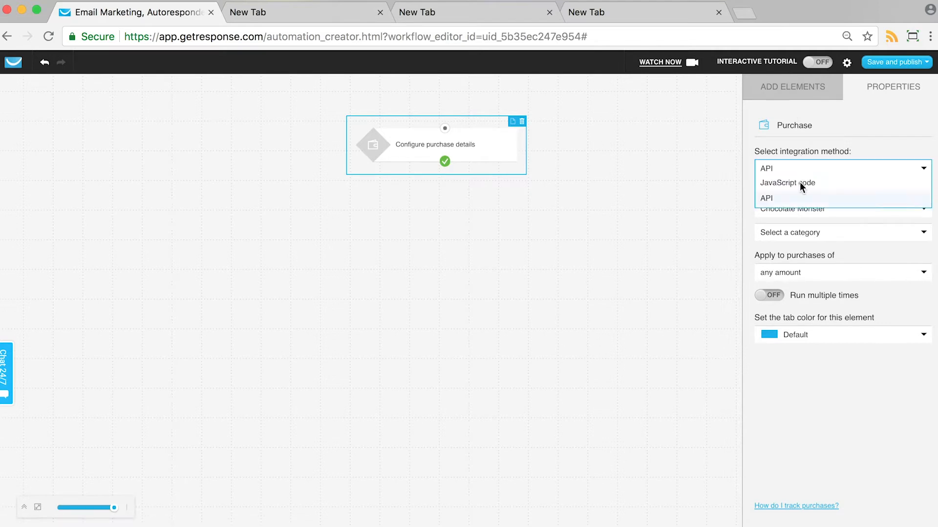
{"action": "left_click", "coordinate": [803, 184]}
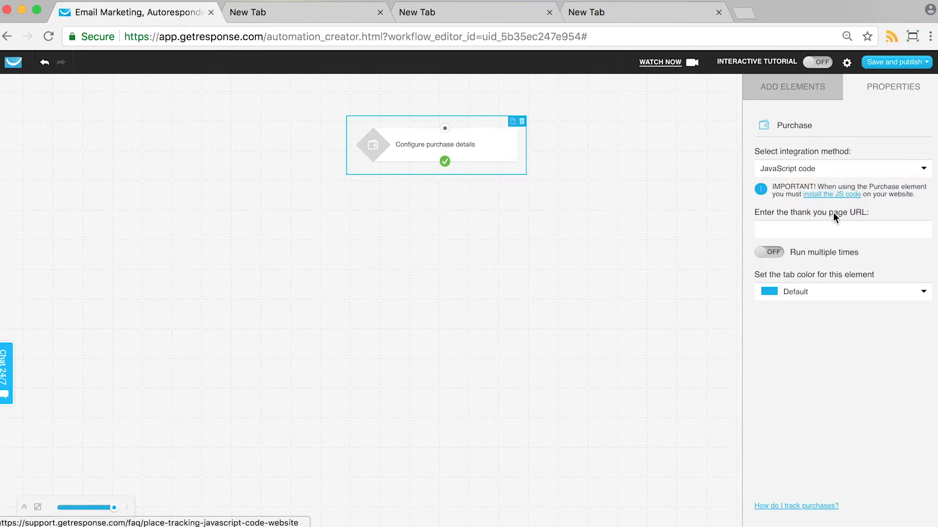
{"action": "left_click", "coordinate": [823, 230]}
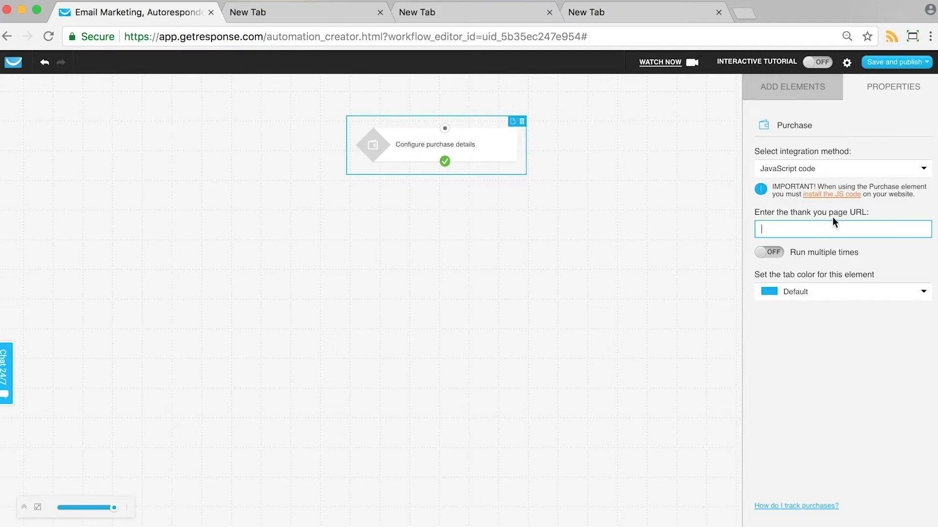
{"action": "type", "text": "http://www.gr8shop.co/thank-you"}
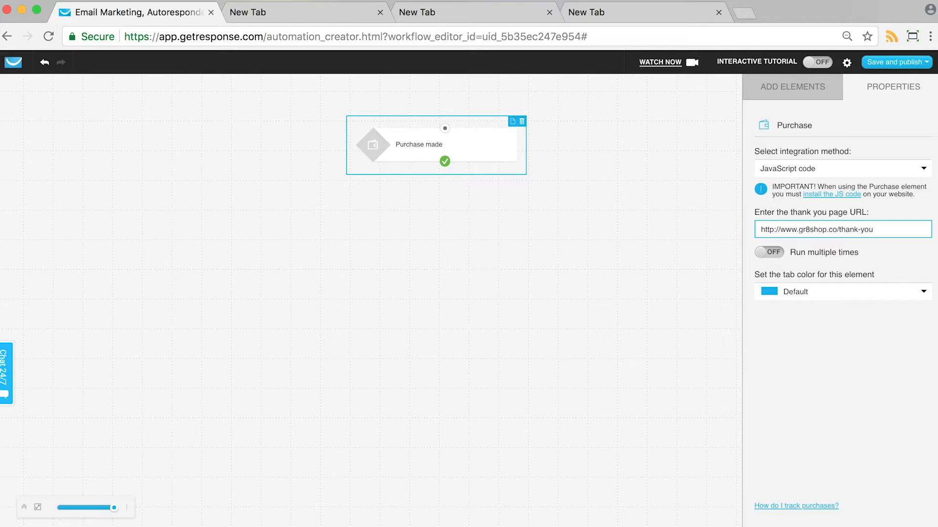
{"action": "triple_click", "coordinate": [815, 229]}
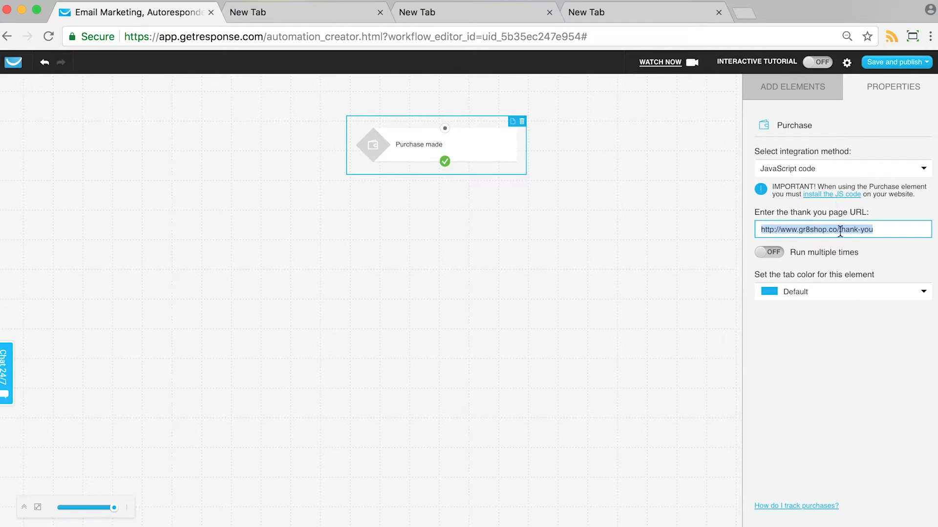
- Replace the thank you page URL with example.com/*, copied from the address field of the first blank browser tab
{"action": "left_click", "coordinate": [863, 233]}
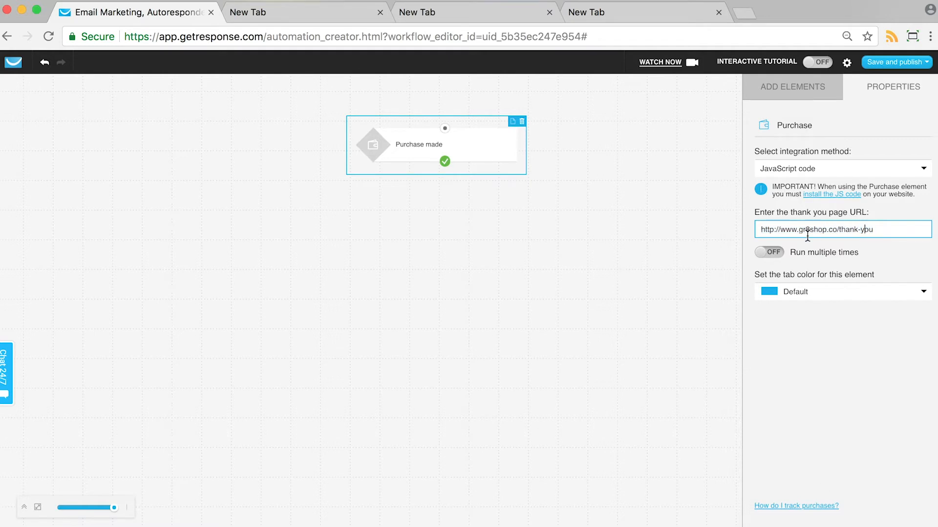
{"action": "double_click", "coordinate": [807, 234]}
{"action": "key", "text": "super+a"}
{"action": "key", "text": "BackSpace"}
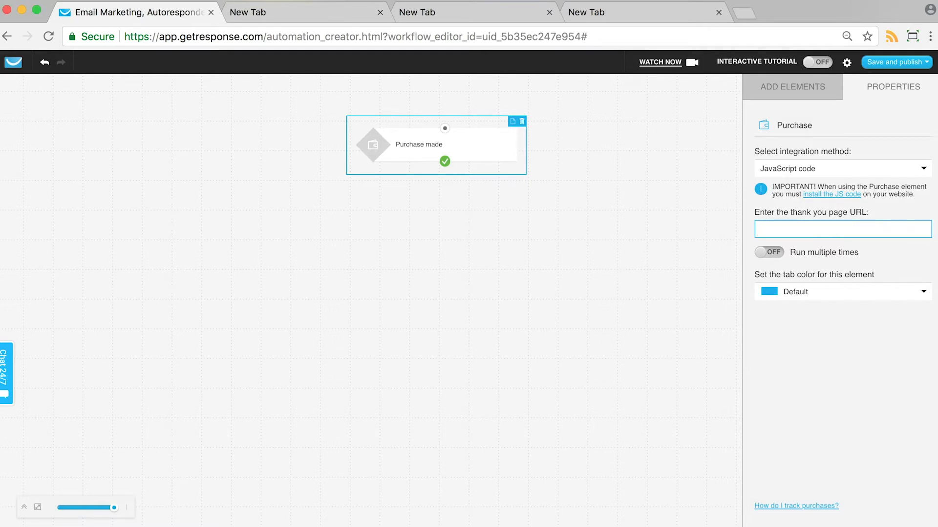
{"action": "left_click", "coordinate": [317, 14]}
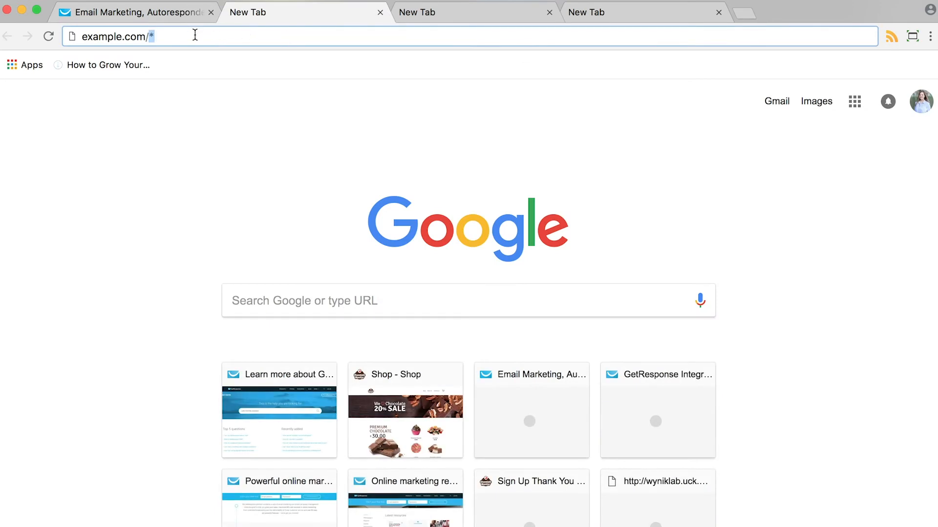
{"action": "key", "text": "ctrl+a"}
{"action": "key", "text": "ctrl+c"}
{"action": "left_click", "coordinate": [195, 11]}
{"action": "left_click", "coordinate": [820, 229]}
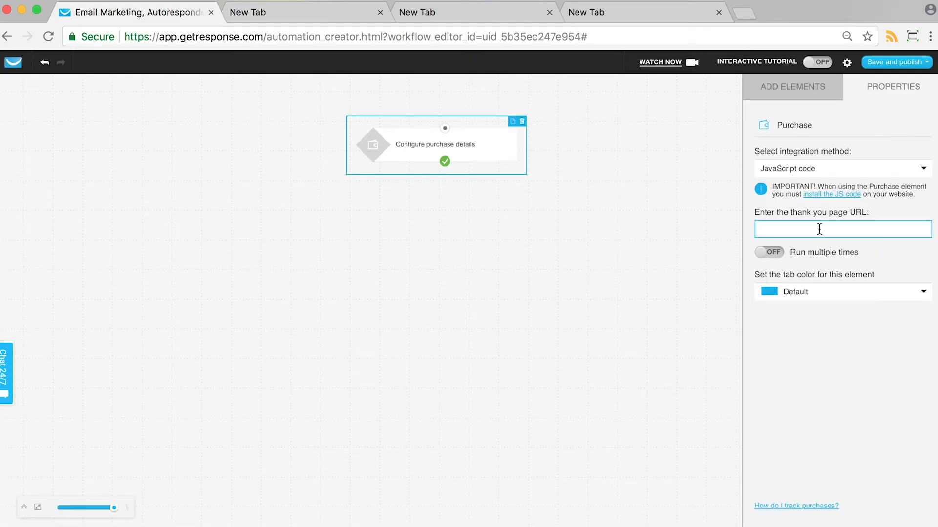
{"action": "key", "text": "ctrl+v"}
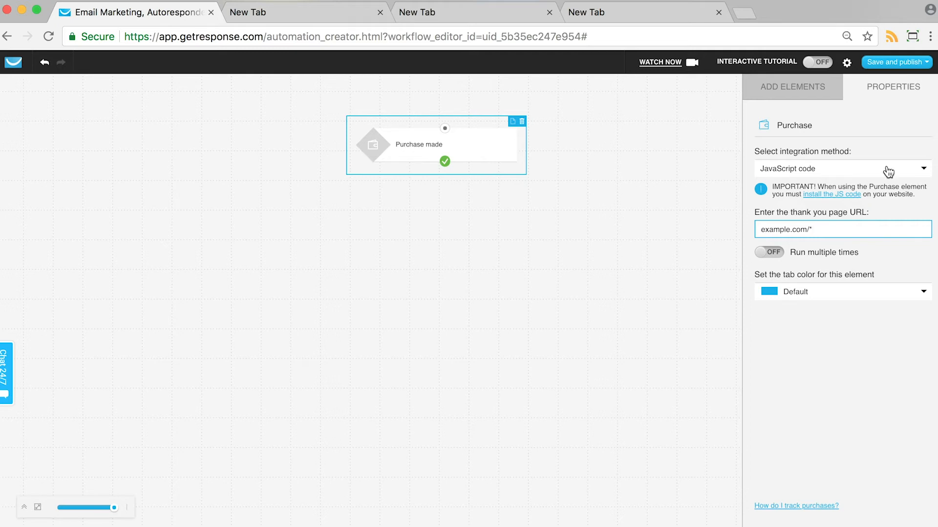
- Replace the thank you page URL with *.example.com, copied from the address field of the second blank browser tab
{"action": "triple_click", "coordinate": [824, 234]}
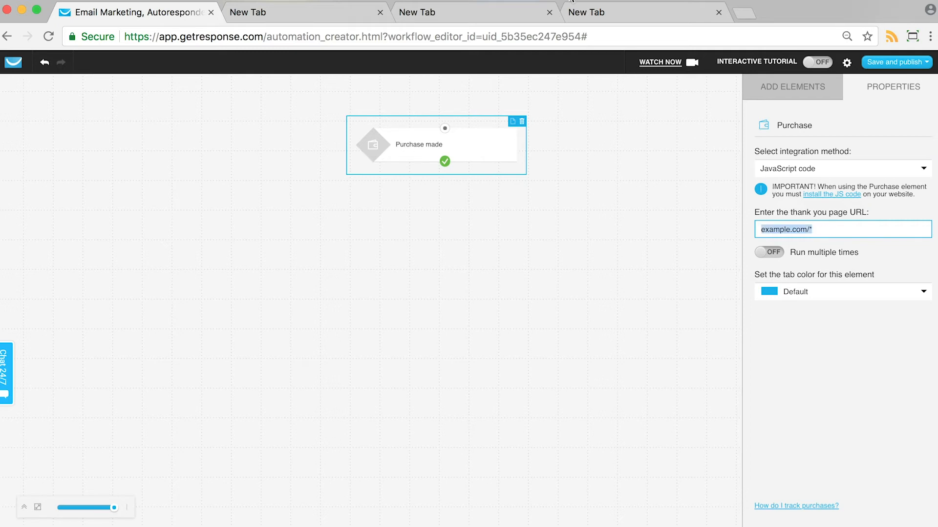
{"action": "left_click", "coordinate": [476, 12]}
{"action": "left_click", "coordinate": [247, 35]}
{"action": "key", "text": "super+c"}
{"action": "left_click", "coordinate": [143, 13]}
{"action": "key", "text": "super+v"}
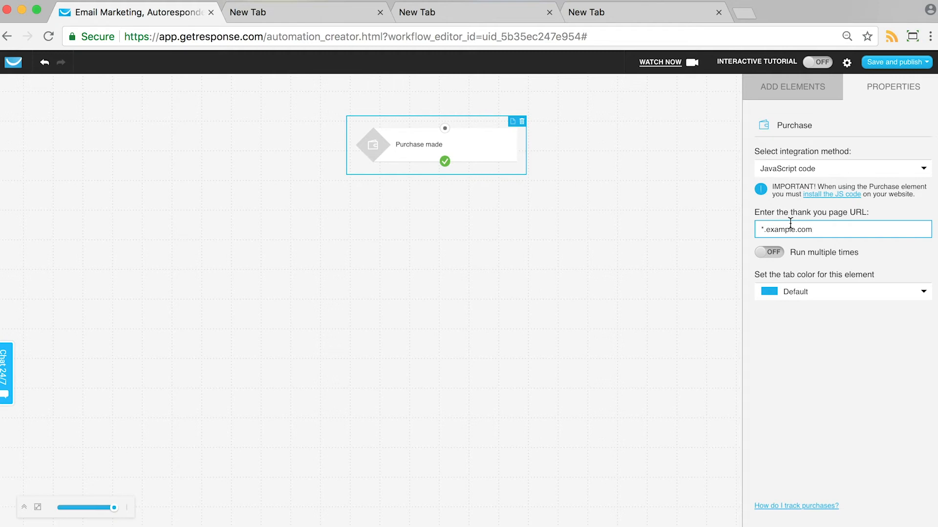
- Replace the thank you page URL with *.example.com/*, copied from the address field of the last blank browser tab
{"action": "left_click_drag", "start_coordinate": [839, 229], "coordinate": [742, 227]}
{"action": "key", "text": "BackSpace"}
{"action": "left_click", "coordinate": [586, 12]}
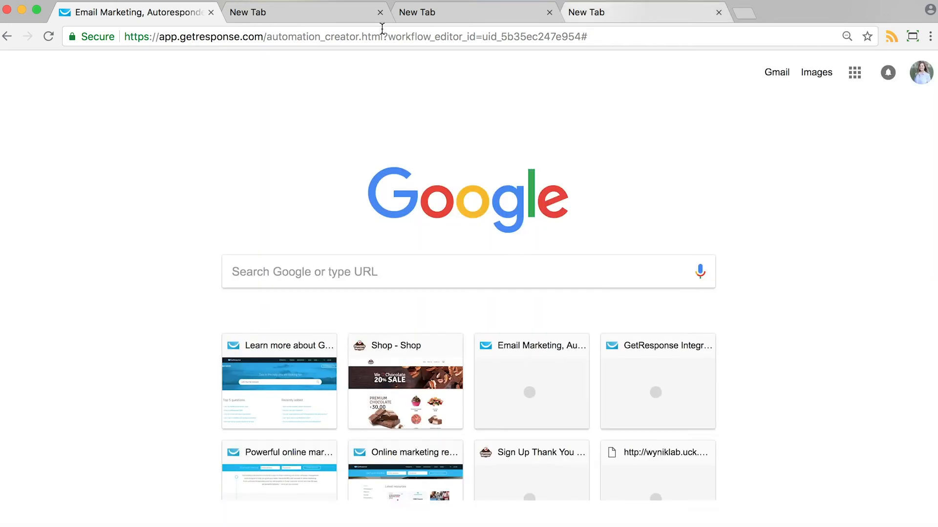
{"action": "key", "text": "super+a"}
{"action": "key", "text": "super+c"}
{"action": "key", "text": "super+1"}
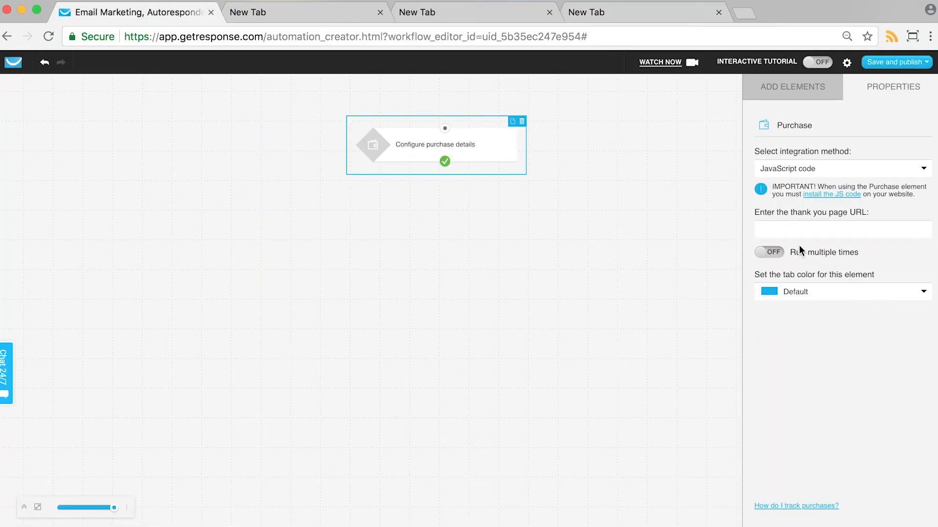
{"action": "key", "text": "super+v"}
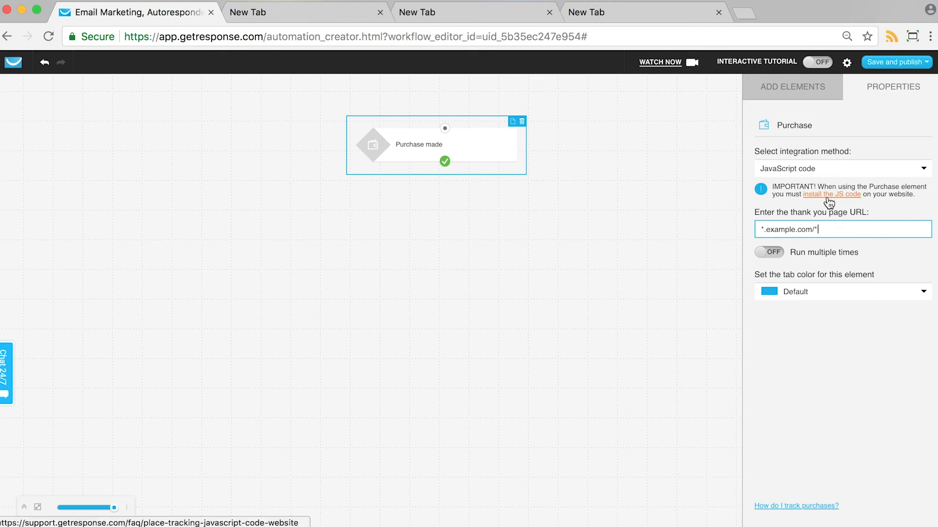
- Clear the thank you page URL and set the Purchase condition's integration method back to API
{"action": "triple_click", "coordinate": [798, 231]}
{"action": "key", "text": "BackSpace"}
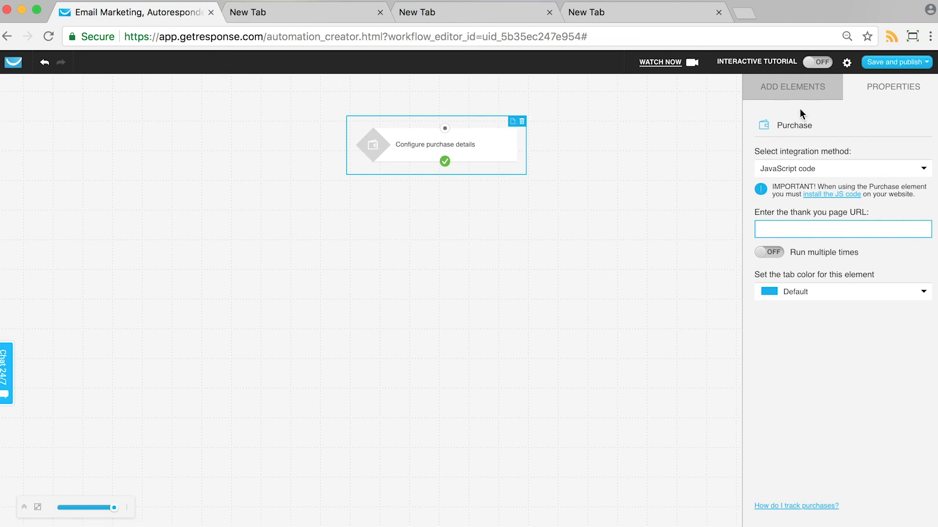
{"action": "left_click", "coordinate": [790, 169]}
{"action": "left_click", "coordinate": [793, 198]}
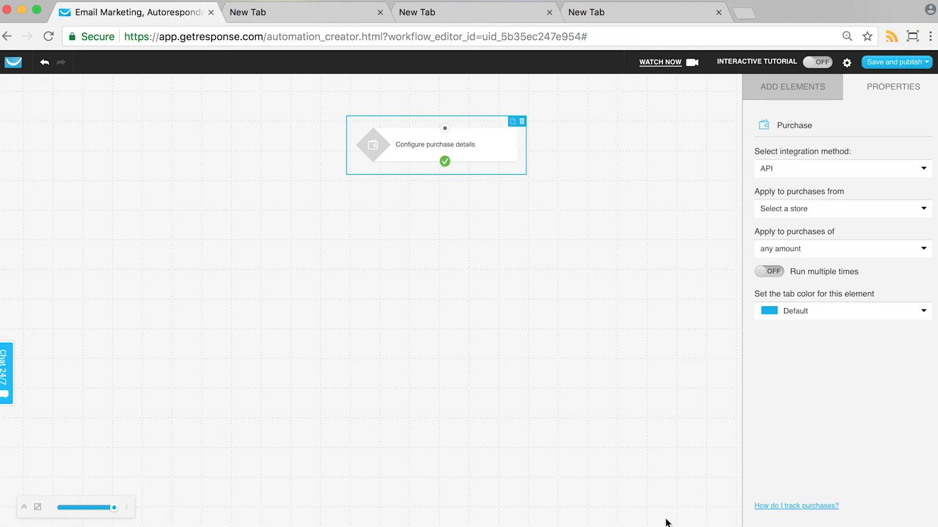
- Show the conditions and actions that can be added to the workflow
{"action": "left_click", "coordinate": [762, 96]}
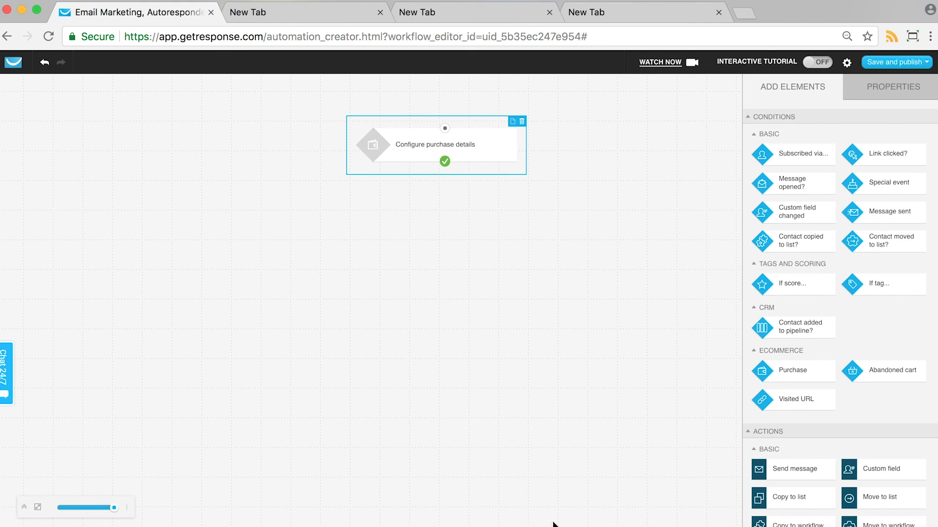